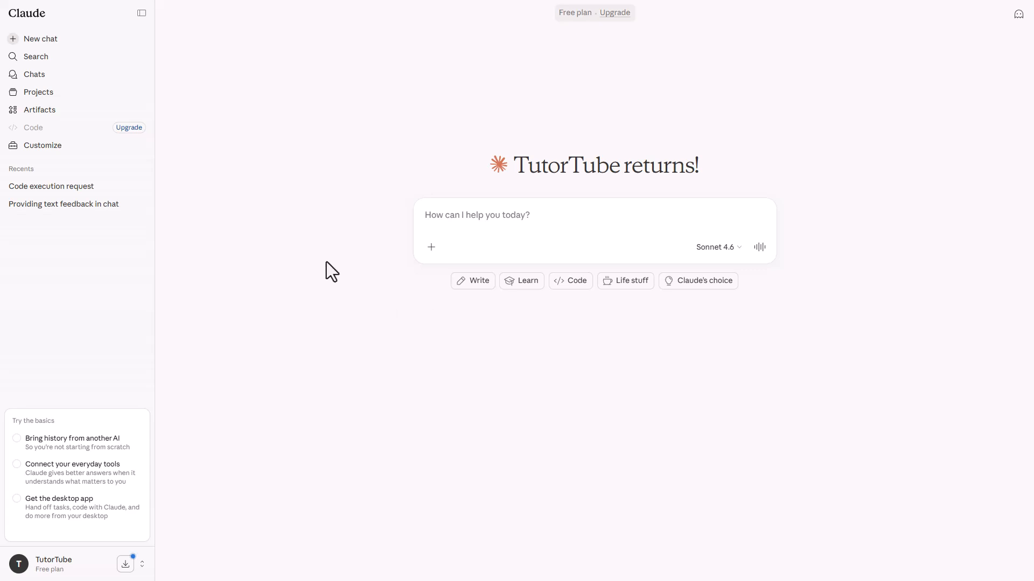
# Collapse the chat history sidebar and put the cursor in the empty 'How can I help you today?' prompt box.
pyautogui.click(142, 13)
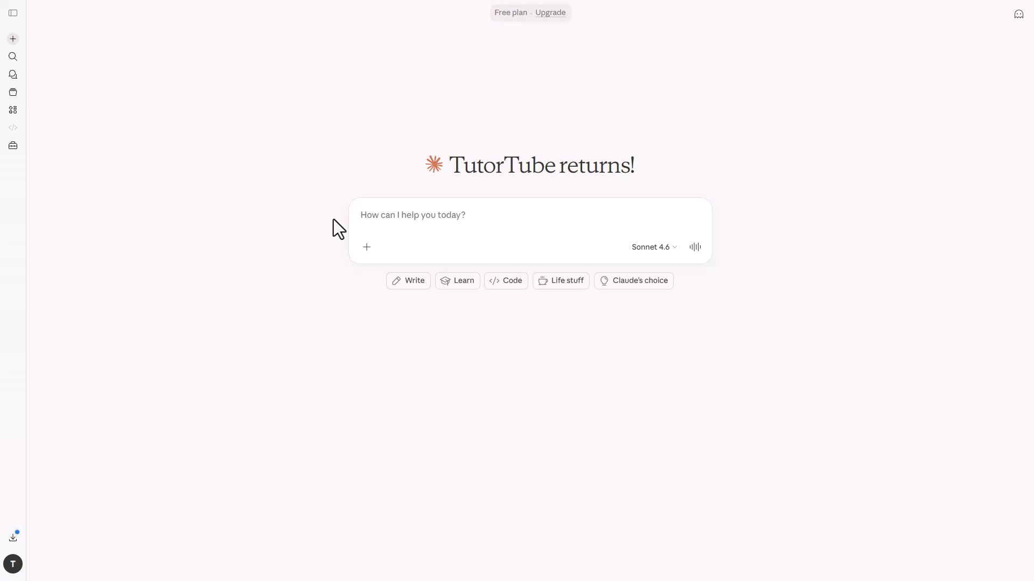
pyautogui.click(435, 214)
# Ask Claude for a one-student Excel sheet with marks for 6 subjects, result, final grade and specific feedback.
pyautogui.write('cre')
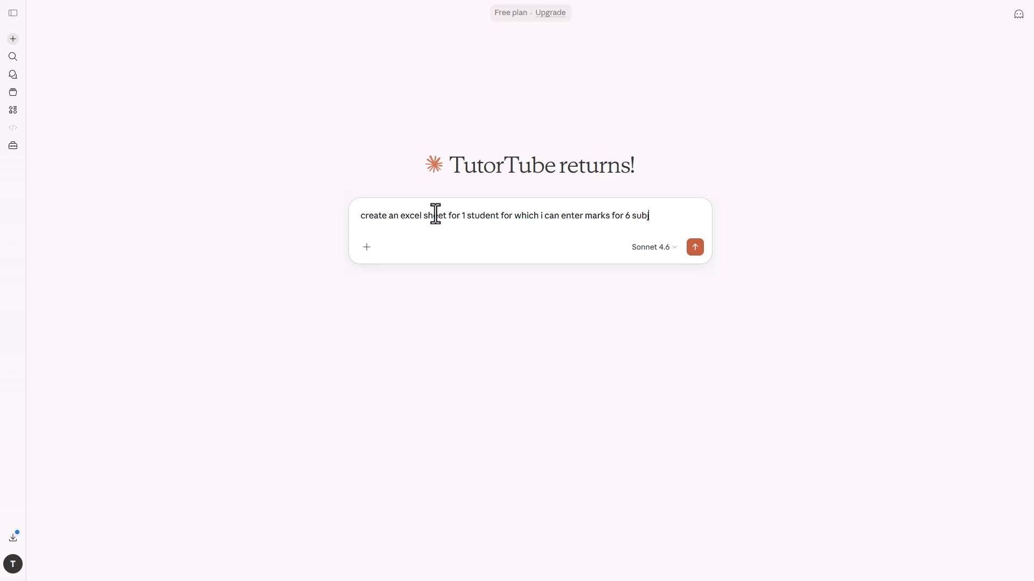
pyautogui.write('ed')
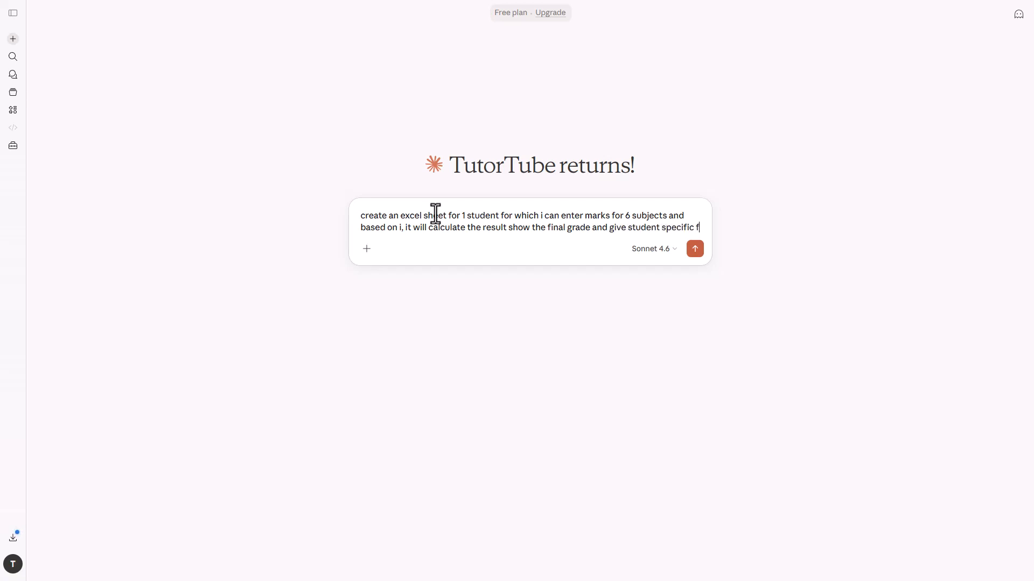
pyautogui.write('eedback.')
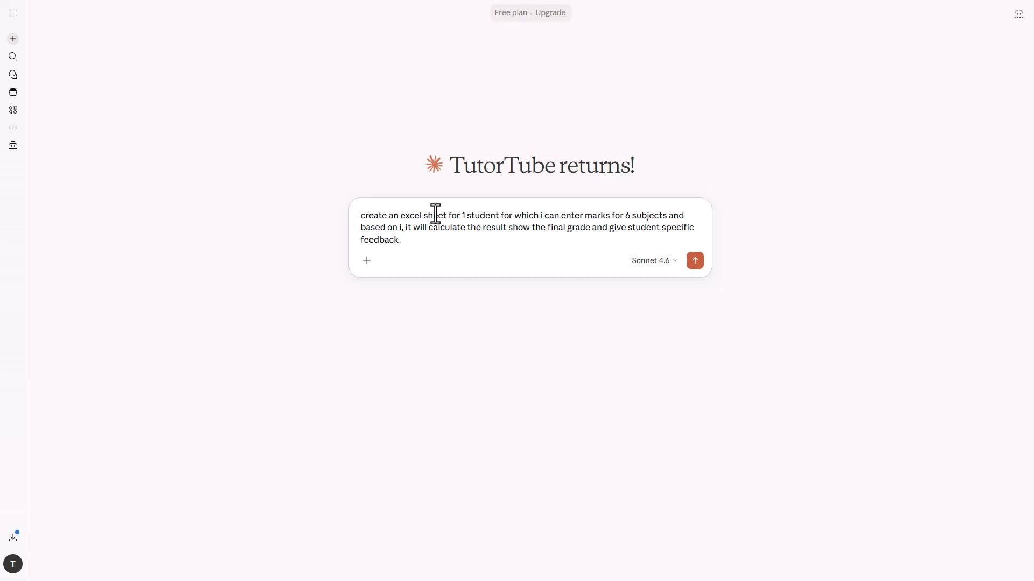
pyautogui.click(693, 264)
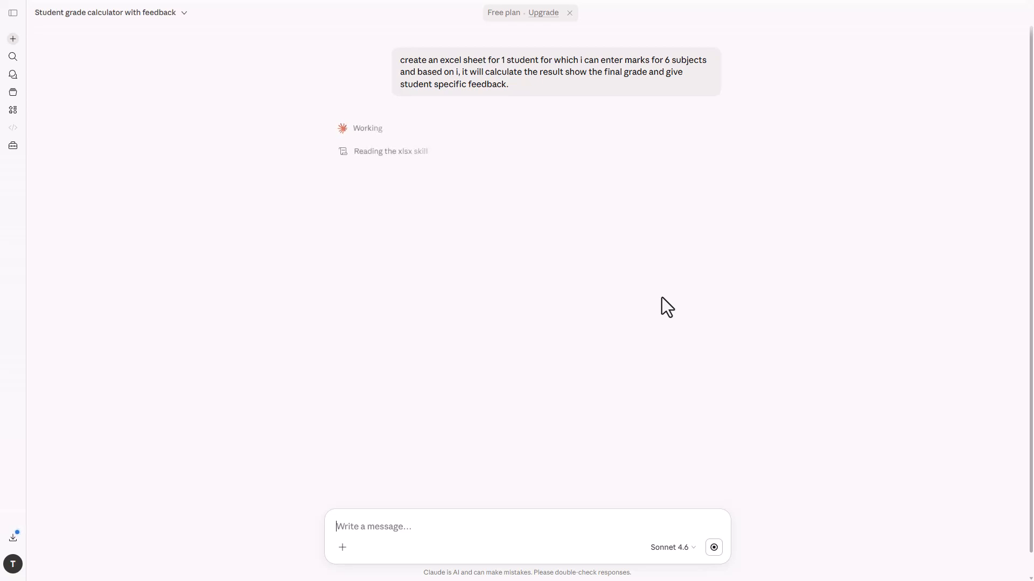
# Inspect the xlsx SKILL.md file, then scroll through the bash script that builds the student marks sheet.
pyautogui.click(412, 153)
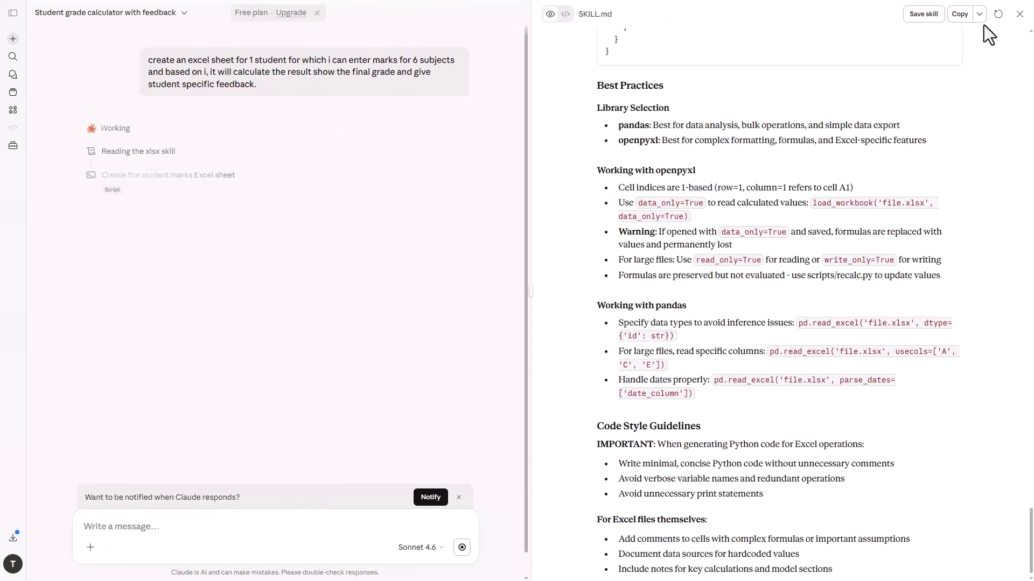
pyautogui.click(1020, 14)
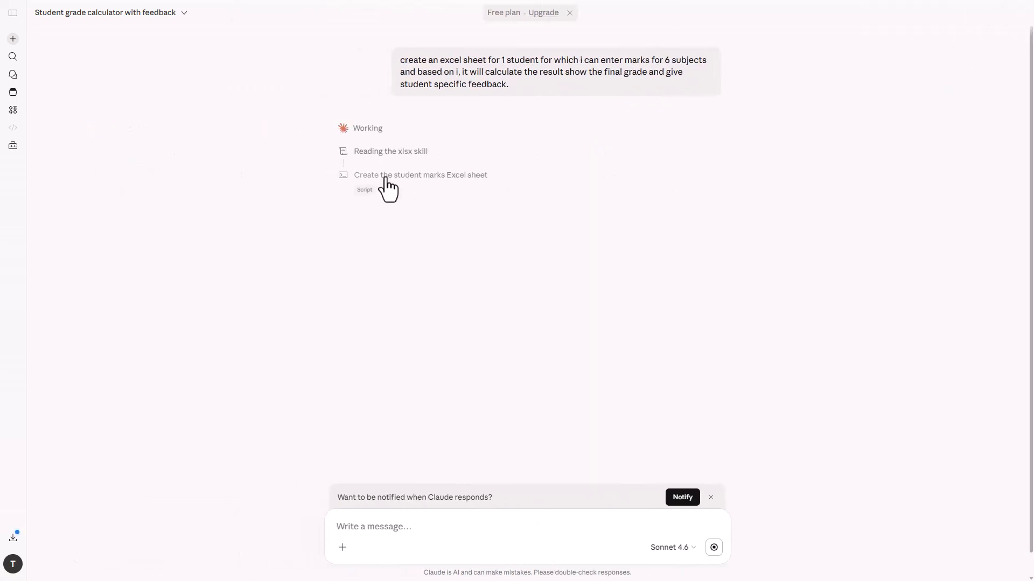
pyautogui.click(383, 180)
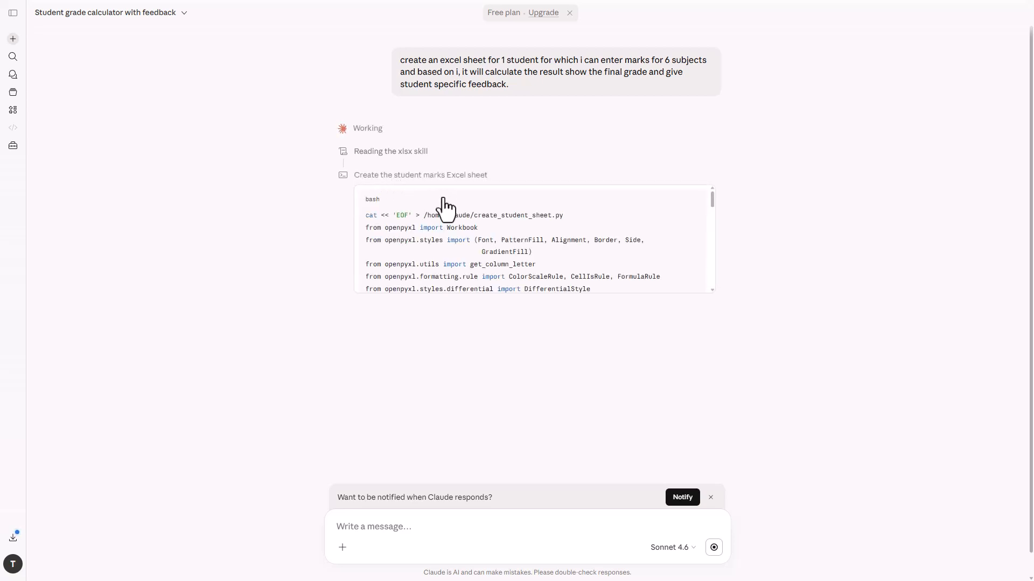
pyautogui.scroll(-1, 513, 231)
pyautogui.scroll(-10, 512, 237)
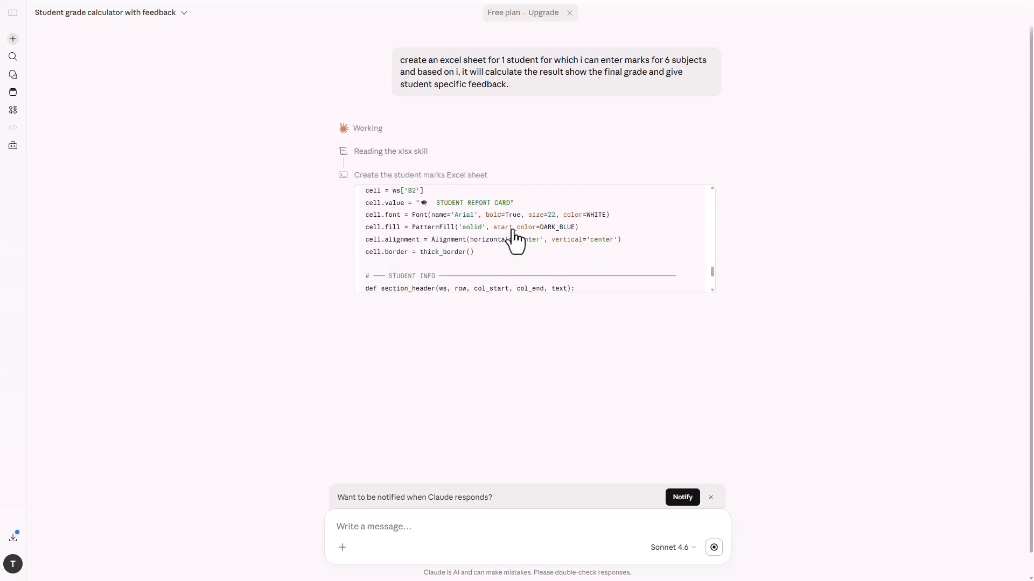
pyautogui.scroll(-5, 514, 241)
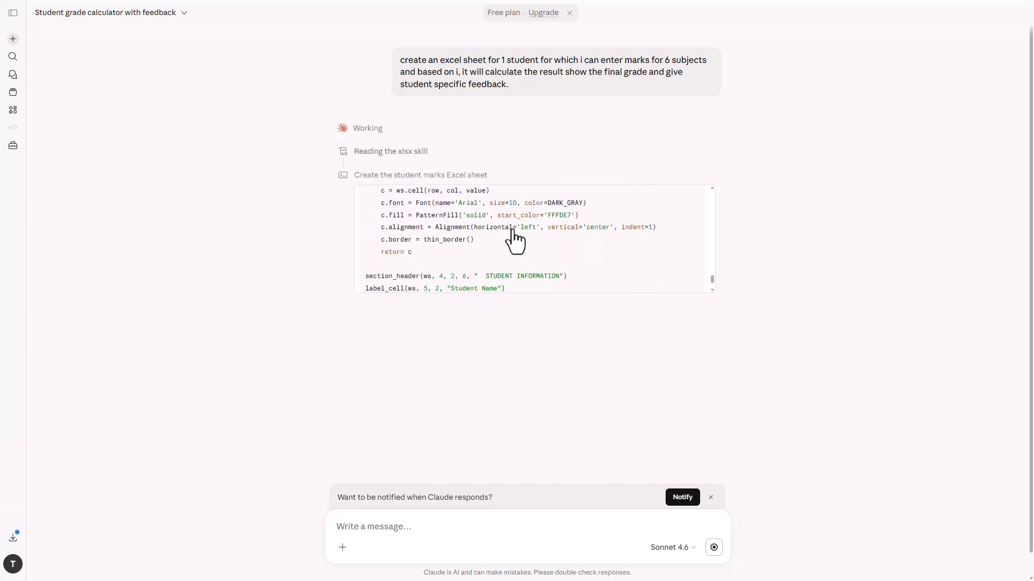
pyautogui.scroll(-5, 514, 241)
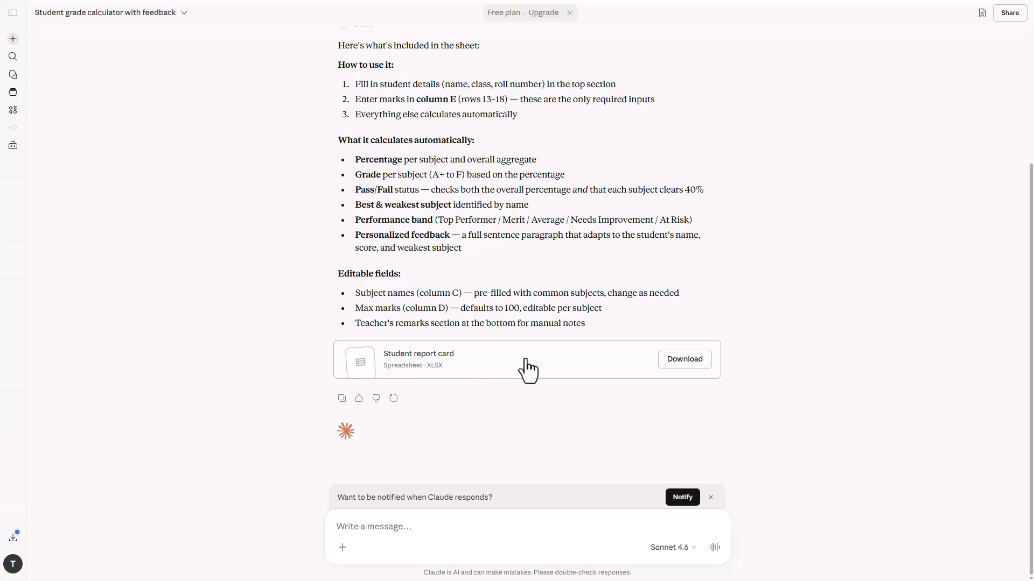
# Scroll through the Student report card preview, then download it as Student_Report_Card.xlsx.
pyautogui.click(498, 373)
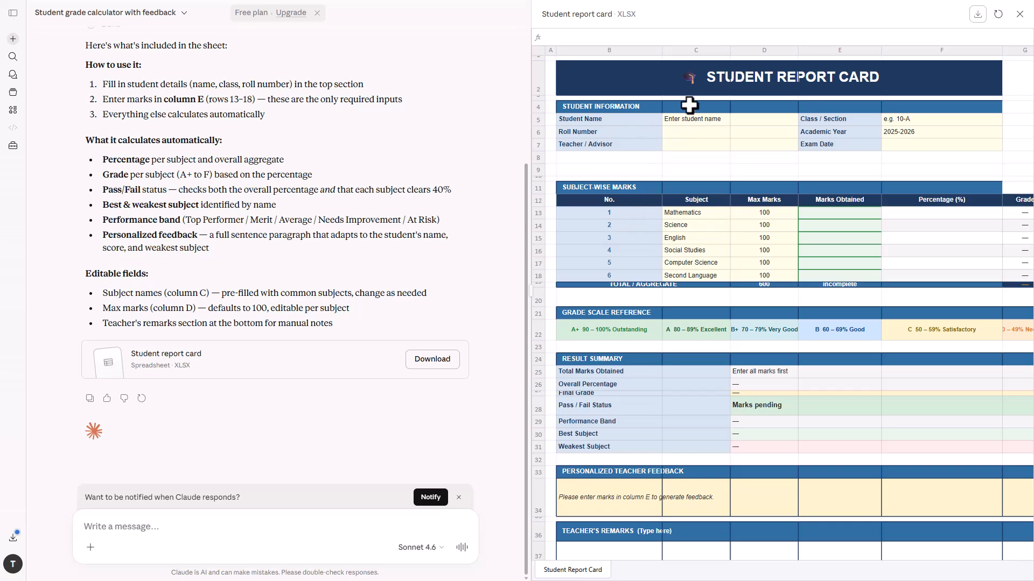
pyautogui.scroll(-2, 678, 253)
pyautogui.scroll(2, 672, 227)
pyautogui.scroll(-3, 785, 366)
pyautogui.scroll(3, 784, 364)
pyautogui.click(521, 24)
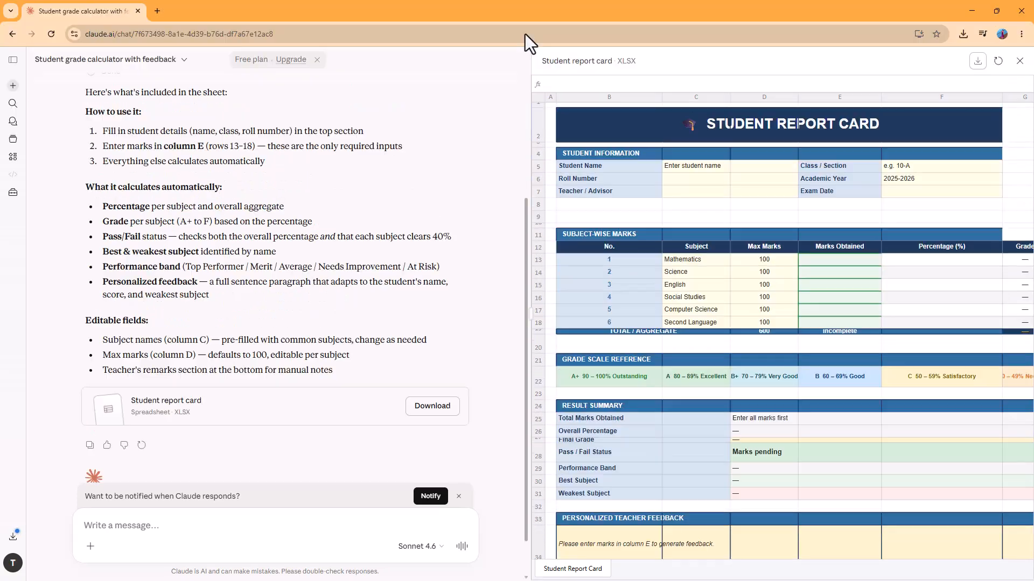
pyautogui.click(976, 61)
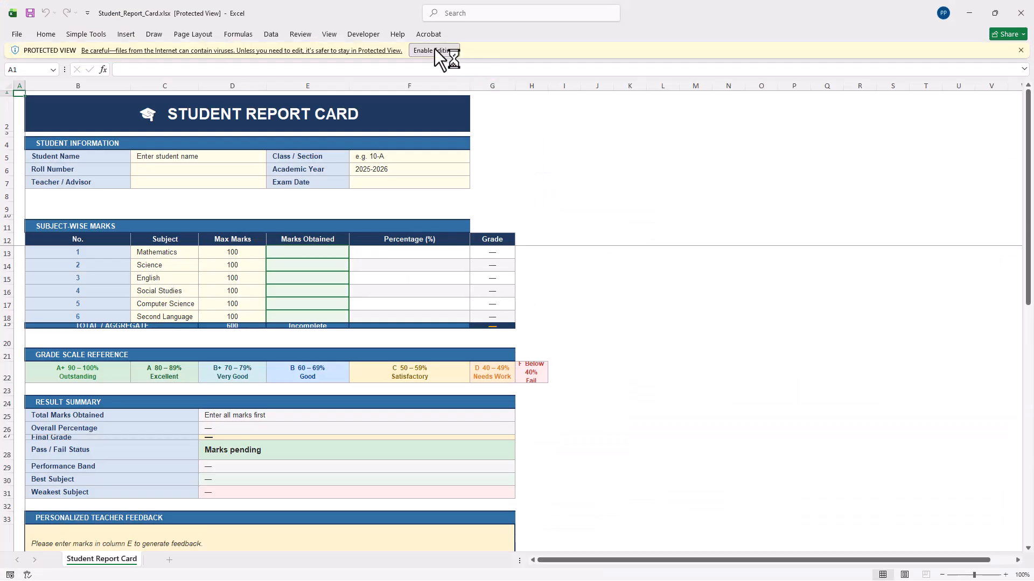
# Enable editing, then enter the student's name in C5 and roll number 45 in C6.
pyautogui.click(434, 50)
pyautogui.click(190, 196)
pyautogui.scroll(-5, 247, 274)
pyautogui.scroll(5, 248, 274)
pyautogui.click(187, 233)
pyautogui.click(187, 196)
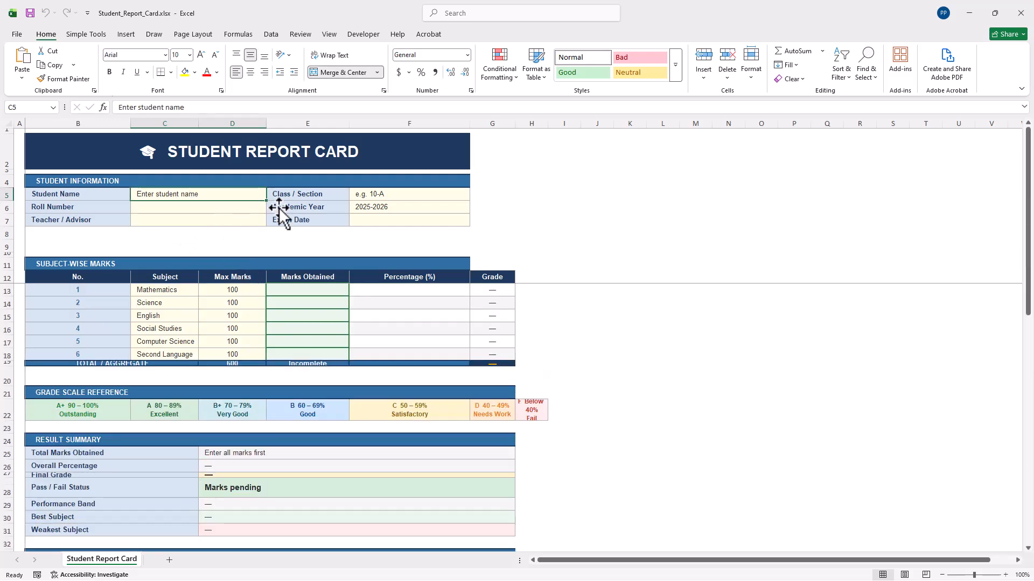
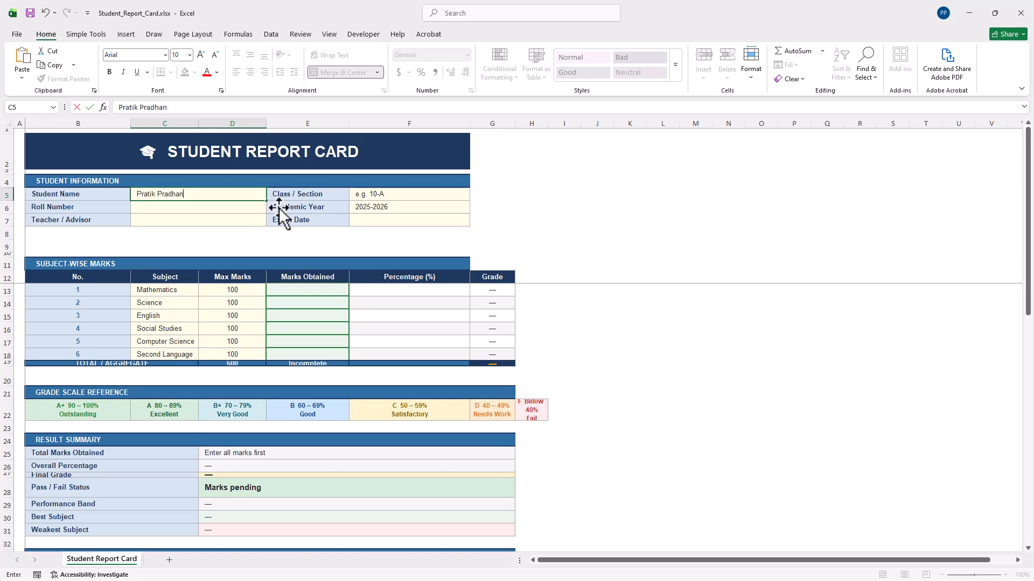
pyautogui.click(182, 208)
# Enter the teacher's name in C7 and class 10A in F5, then begin the exam date in F7.
pyautogui.click(192, 224)
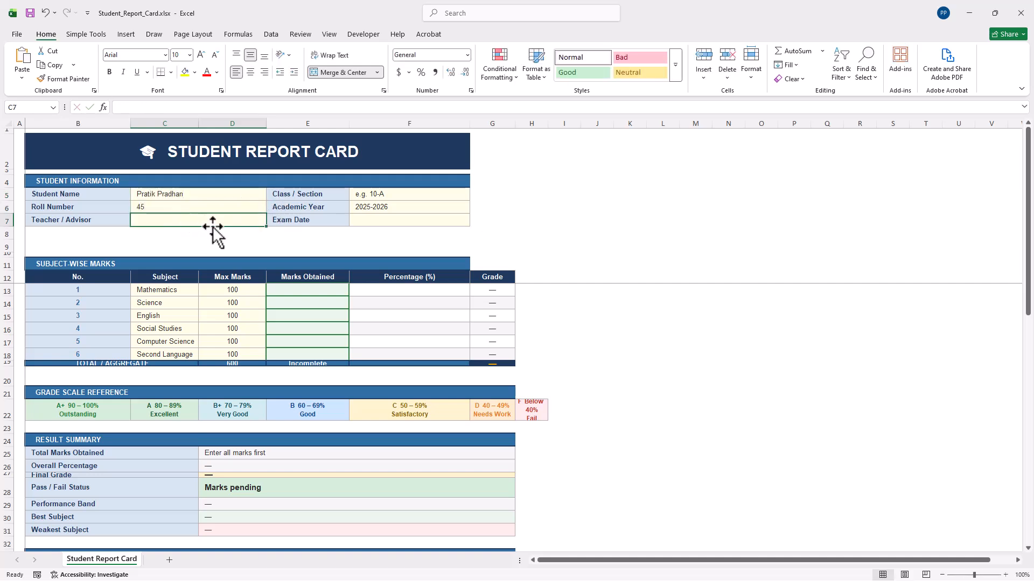
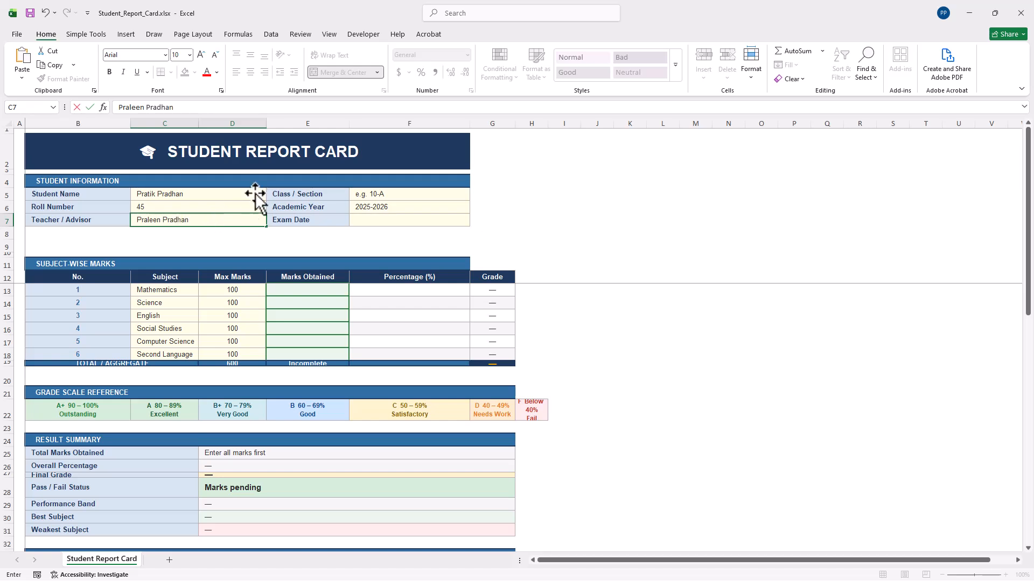
pyautogui.click(395, 198)
pyautogui.write('10A')
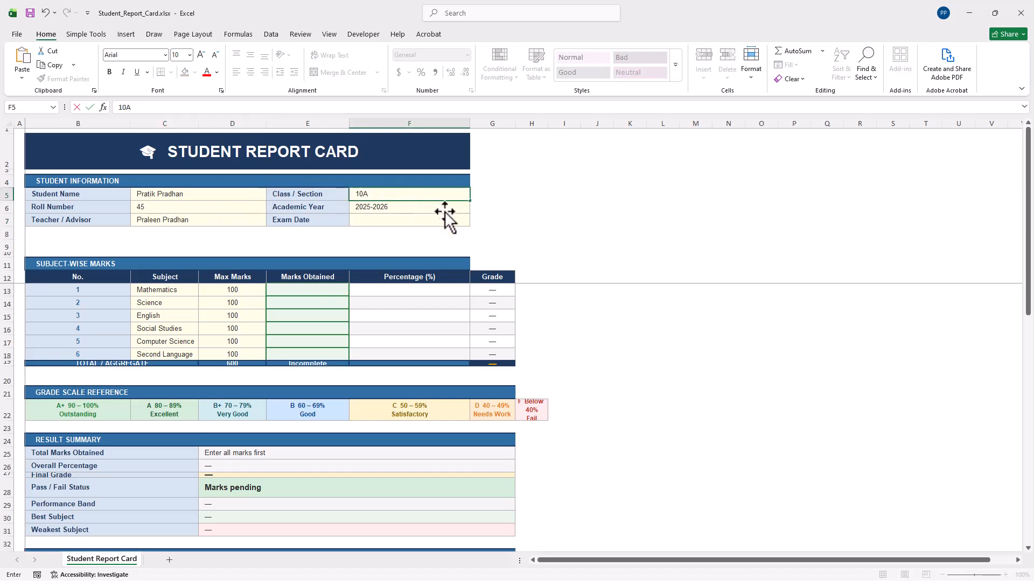
pyautogui.click(398, 221)
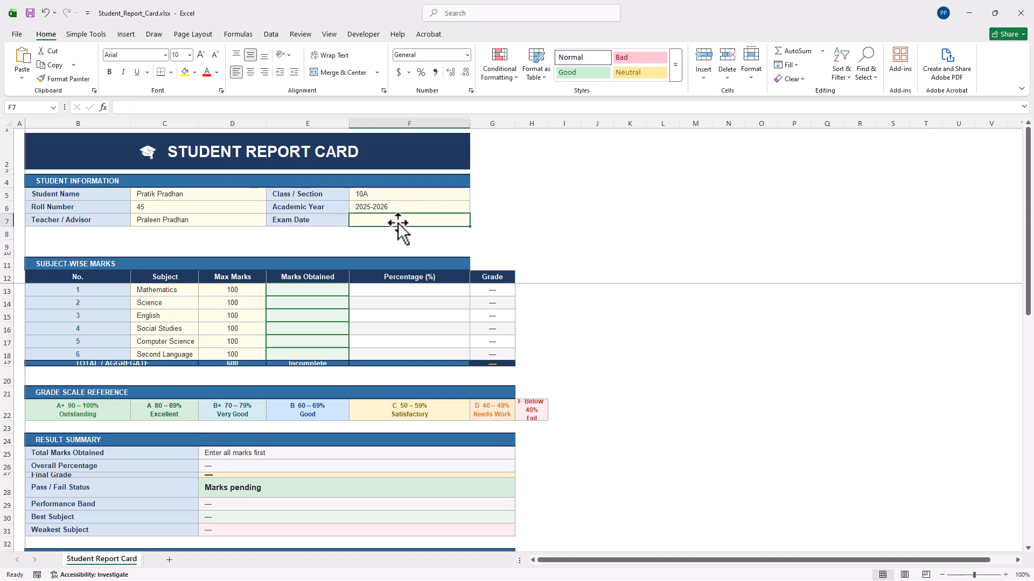
pyautogui.write('26 Jan')
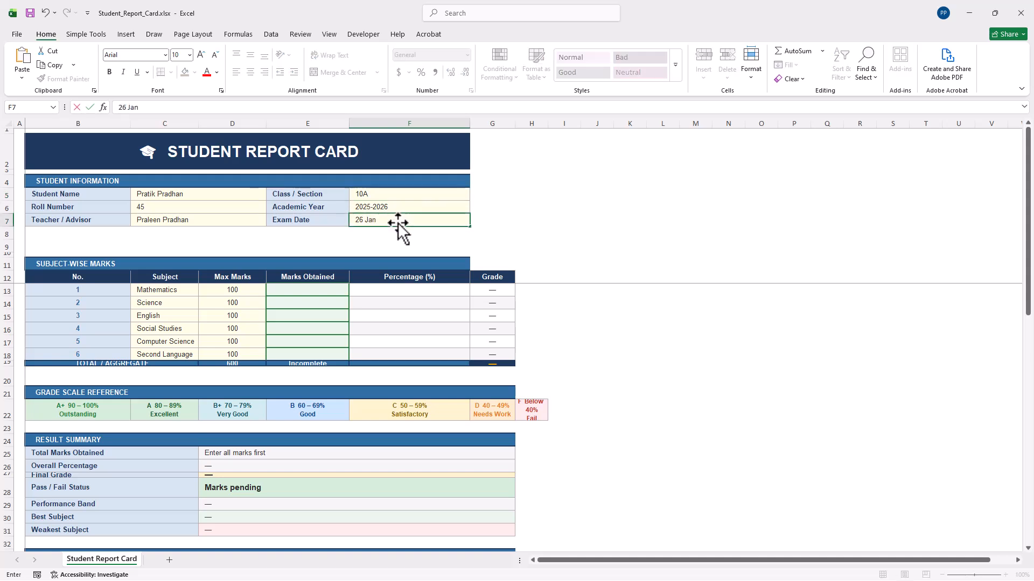
# Finish the 26-Jan exam date, then enter marks 76, 54, 67, 34, 67 and 45 down E13:E18.
pyautogui.click(302, 290)
pyautogui.write('76')
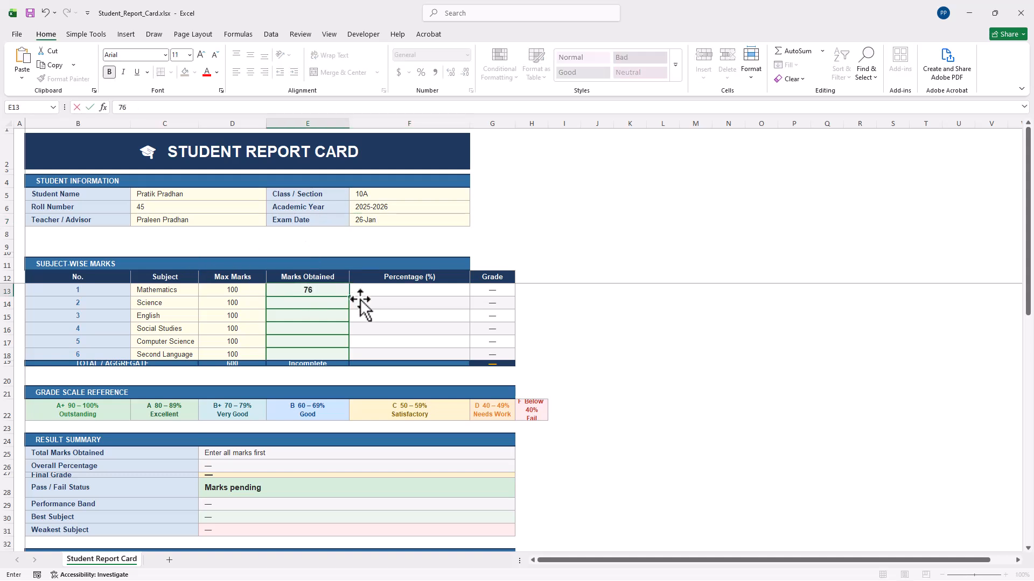
pyautogui.press('Return')
pyautogui.write('54')
pyautogui.press('Return')
pyautogui.write('67')
pyautogui.press('Return')
pyautogui.write('34')
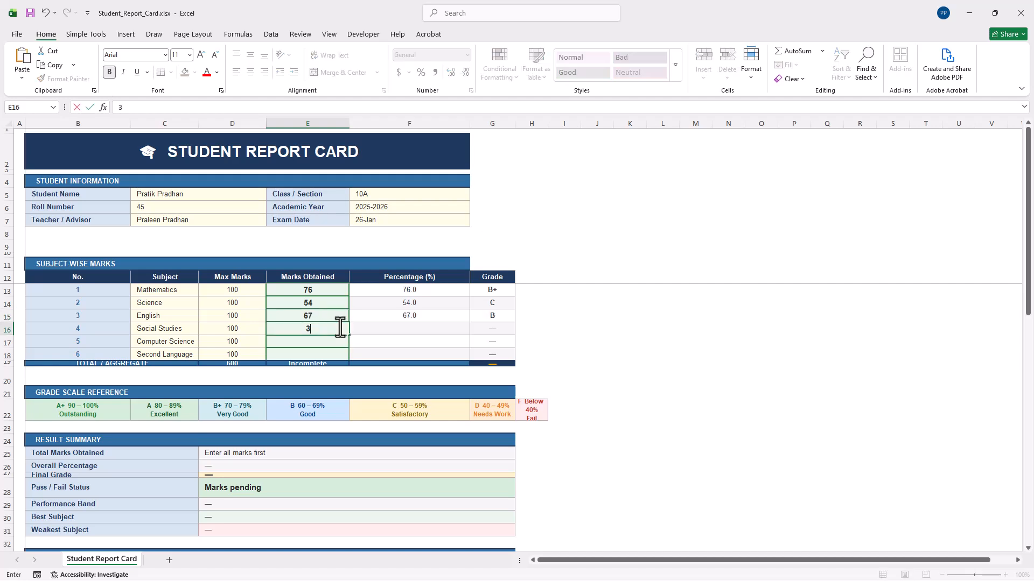
pyautogui.press('Return')
pyautogui.write('67')
pyautogui.press('Return')
pyautogui.write('45')
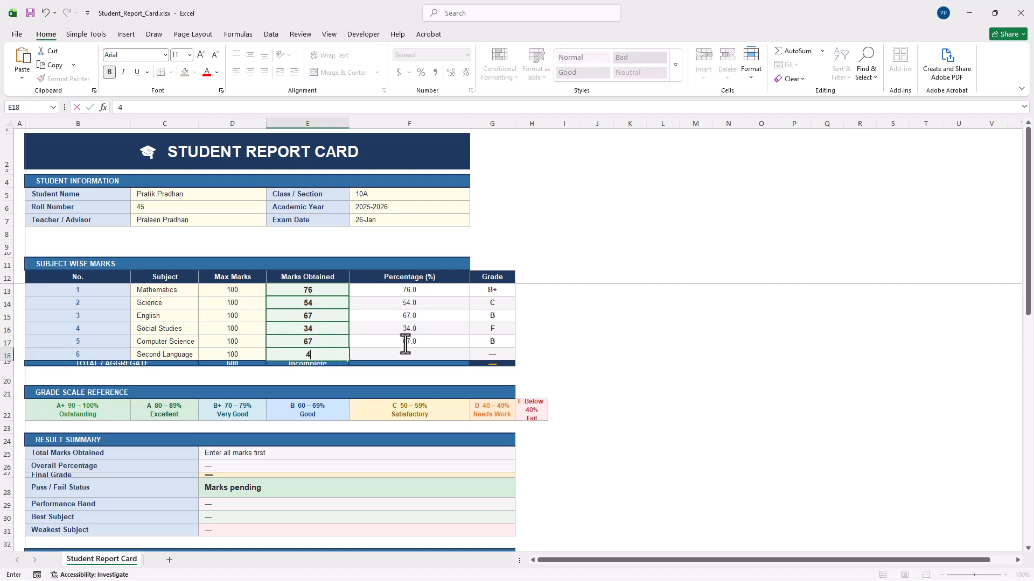
pyautogui.click(473, 340)
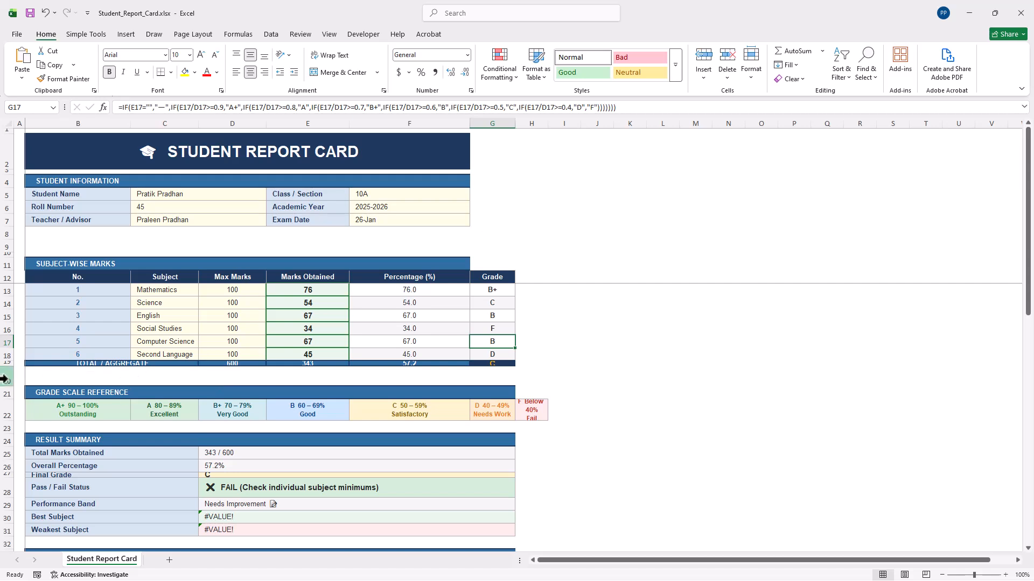
# Heighten rows 19 (TOTAL / AGGREGATE) and 27 (Final Grade), and check the 57.2% and grade C formulas.
pyautogui.moveTo(8, 366); pyautogui.dragTo(8, 377)
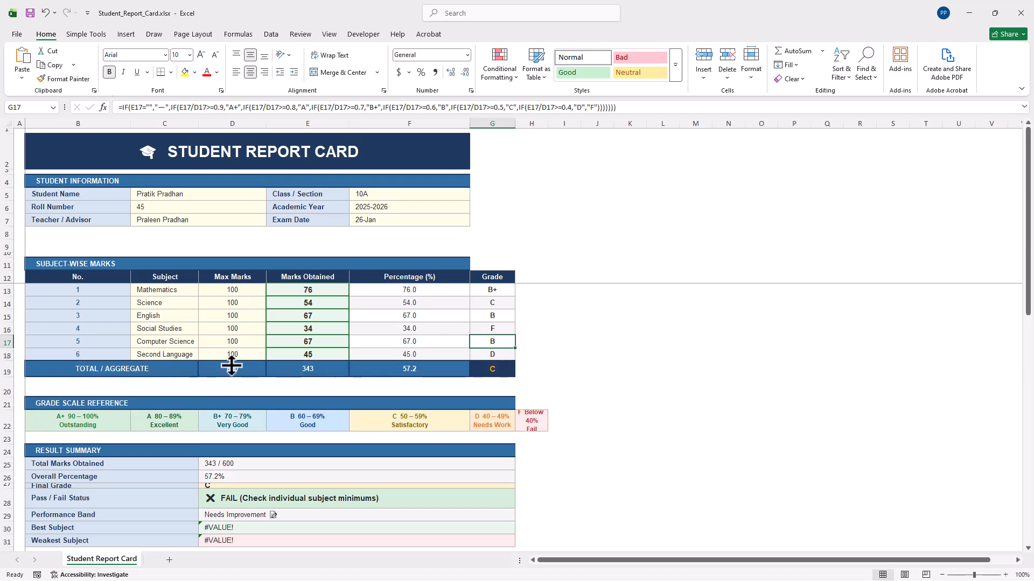
pyautogui.click(421, 369)
pyautogui.click(493, 371)
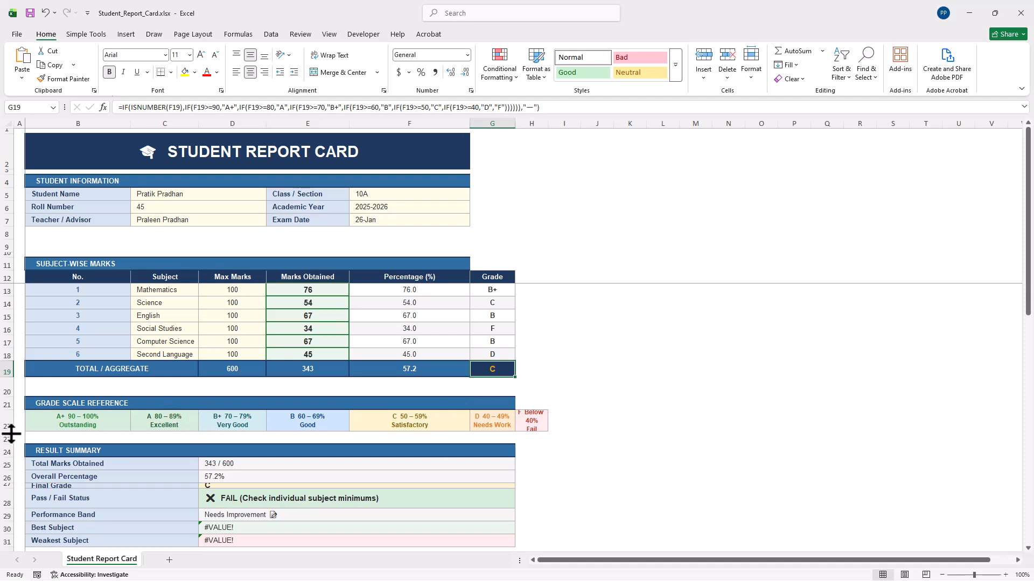
pyautogui.scroll(-3, 32, 448)
pyautogui.scroll(3, 81, 320)
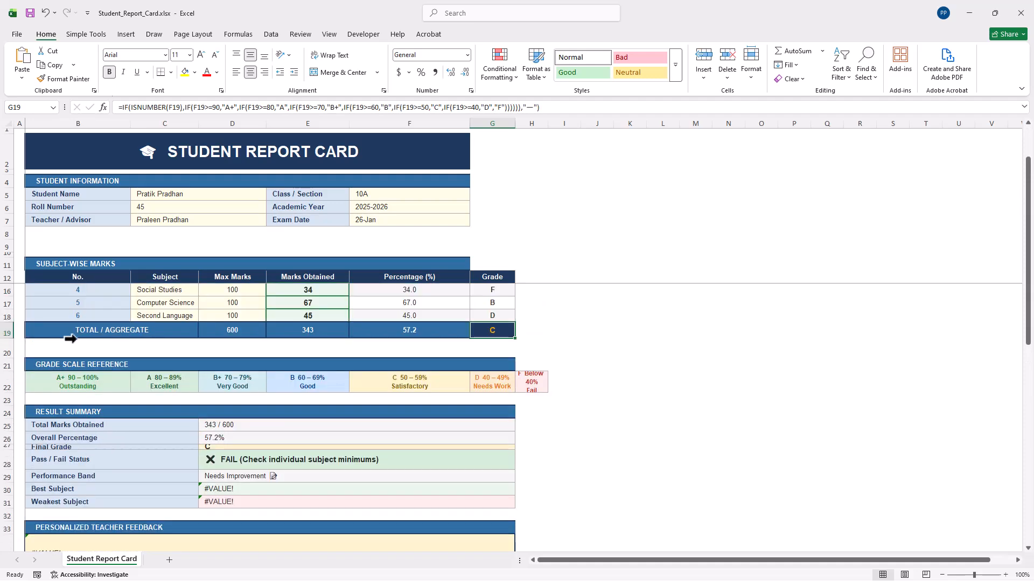
pyautogui.scroll(-3, 216, 387)
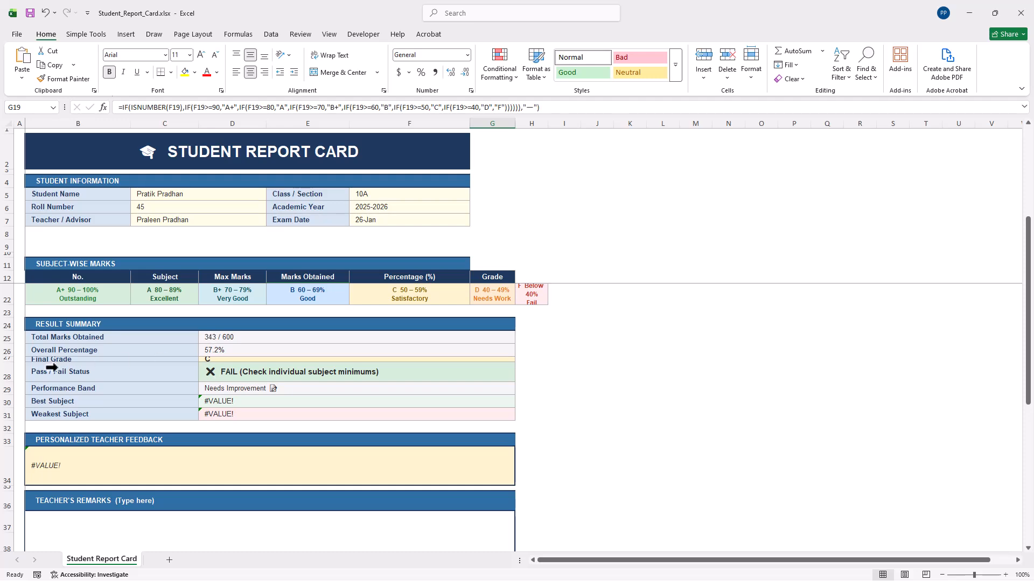
pyautogui.moveTo(12, 360); pyautogui.dragTo(230, 380)
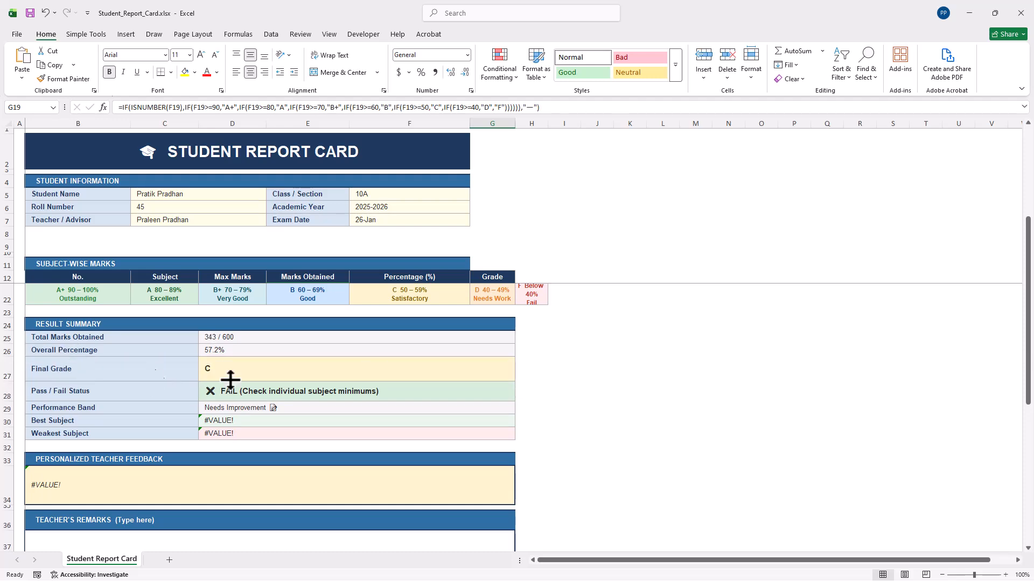
pyautogui.click(263, 371)
pyautogui.scroll(3, 323, 350)
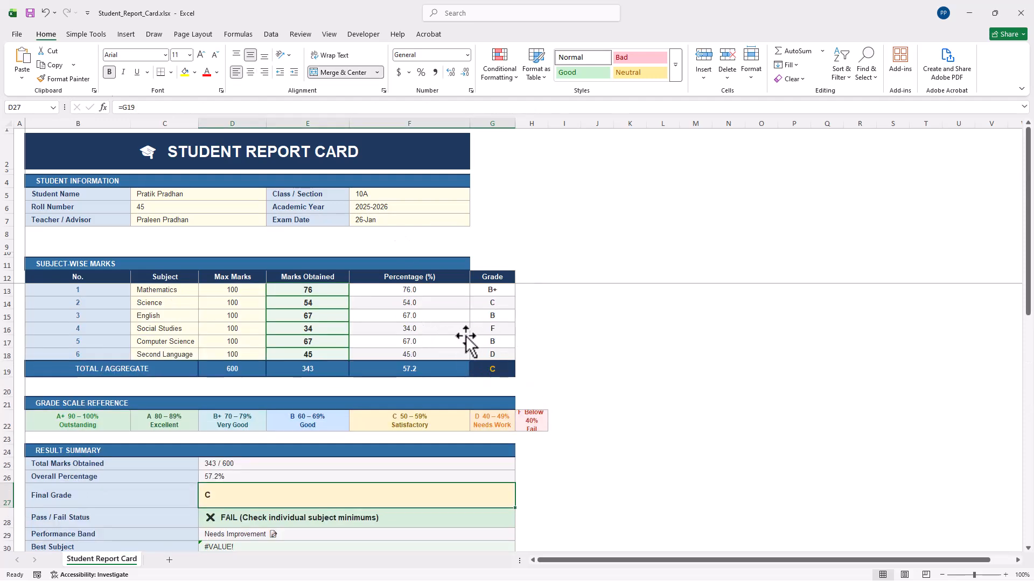
# Change the Social Studies mark from 34 to 43 and inspect the PASS status and Best Subject formulas.
pyautogui.click(308, 329)
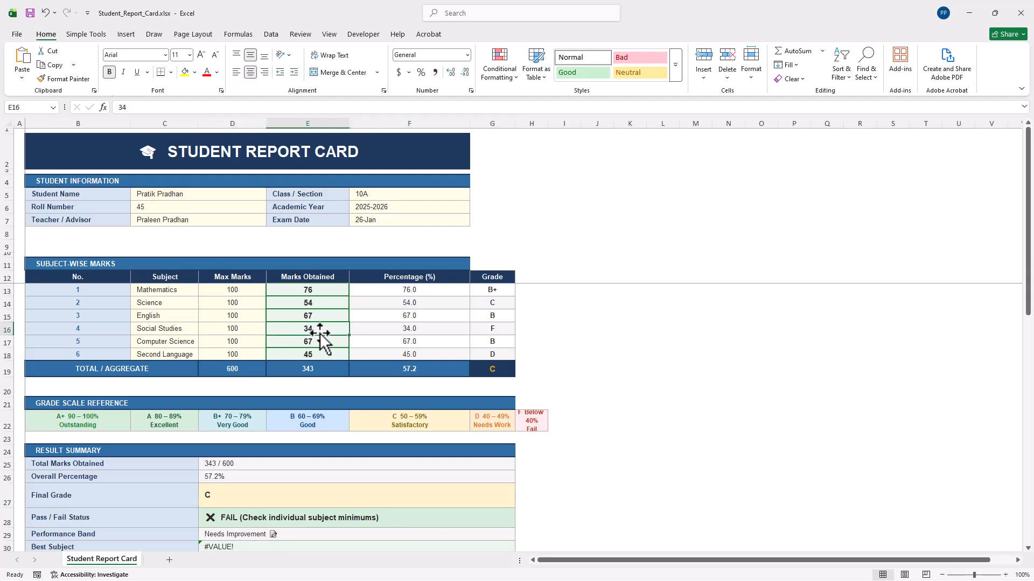
pyautogui.write('43')
pyautogui.click(325, 355)
pyautogui.scroll(-2, 305, 380)
pyautogui.click(229, 447)
pyautogui.scroll(-2, 244, 471)
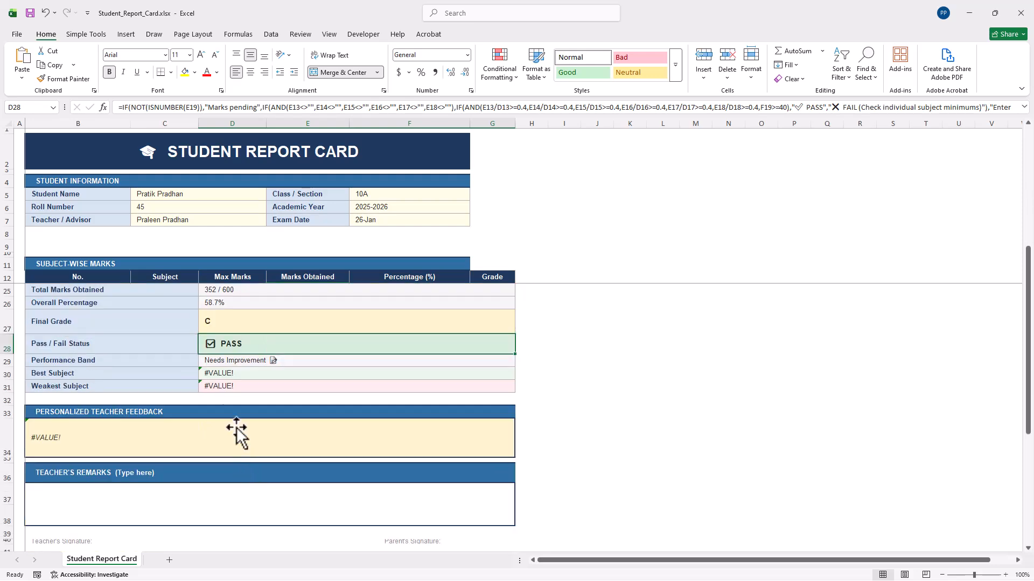
pyautogui.click(222, 372)
pyautogui.scroll(2, 228, 384)
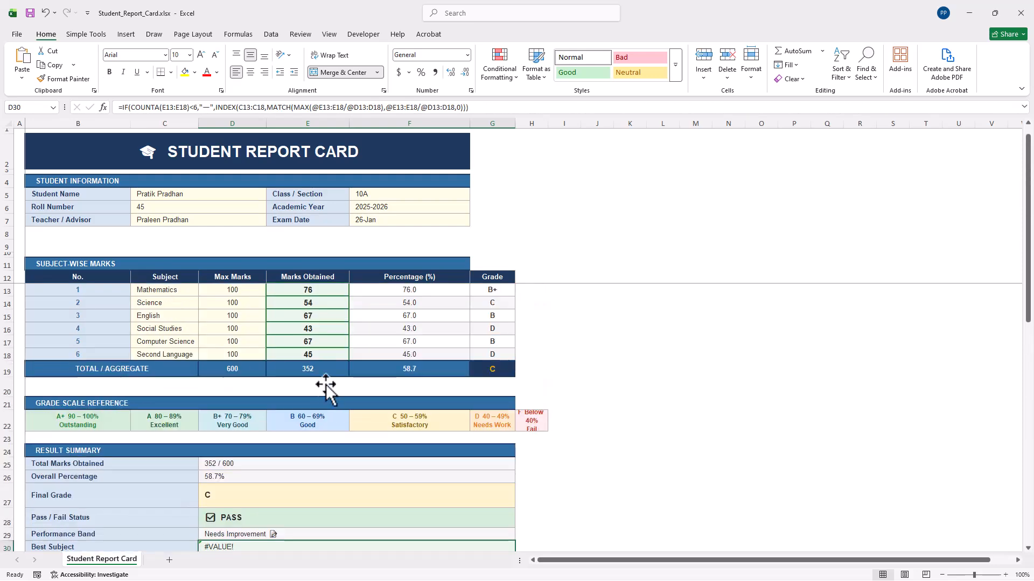
# Set the Mathematics mark to 80 and inspect the Best Subject and feedback #VALUE! formulas.
pyautogui.click(229, 305)
pyautogui.click(319, 304)
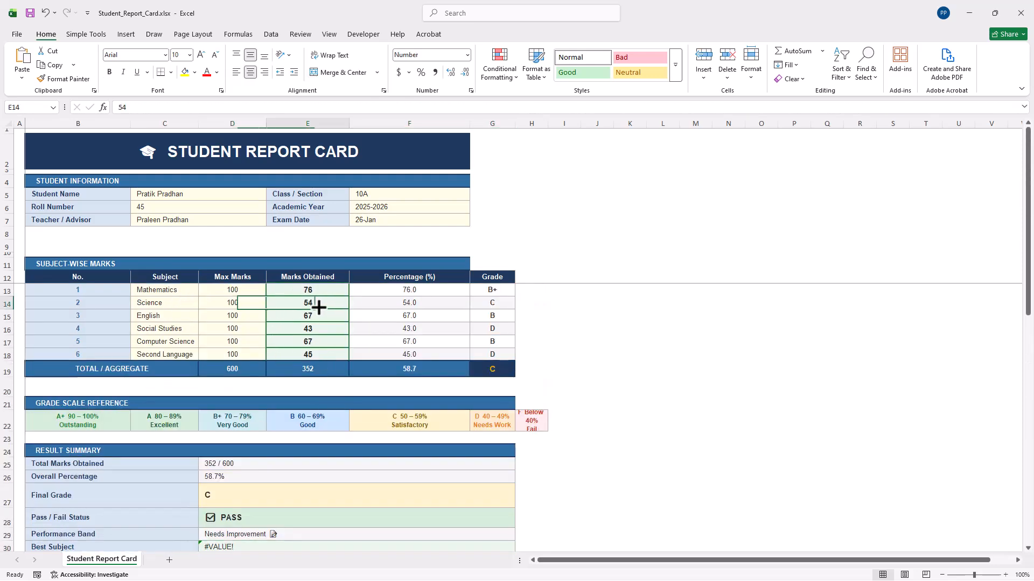
pyautogui.click(333, 278)
pyautogui.click(343, 295)
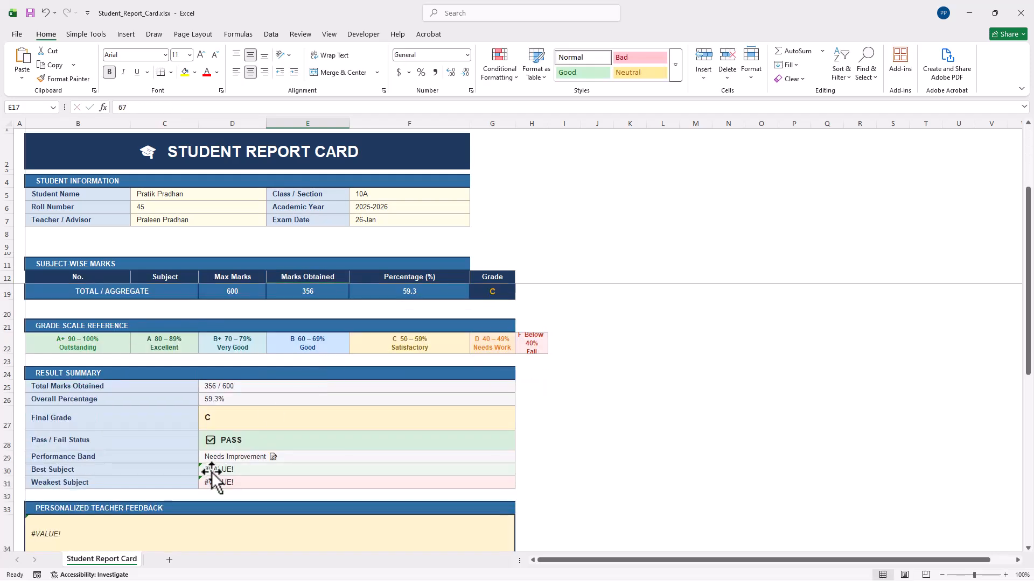
pyautogui.click(212, 472)
pyautogui.click(293, 344)
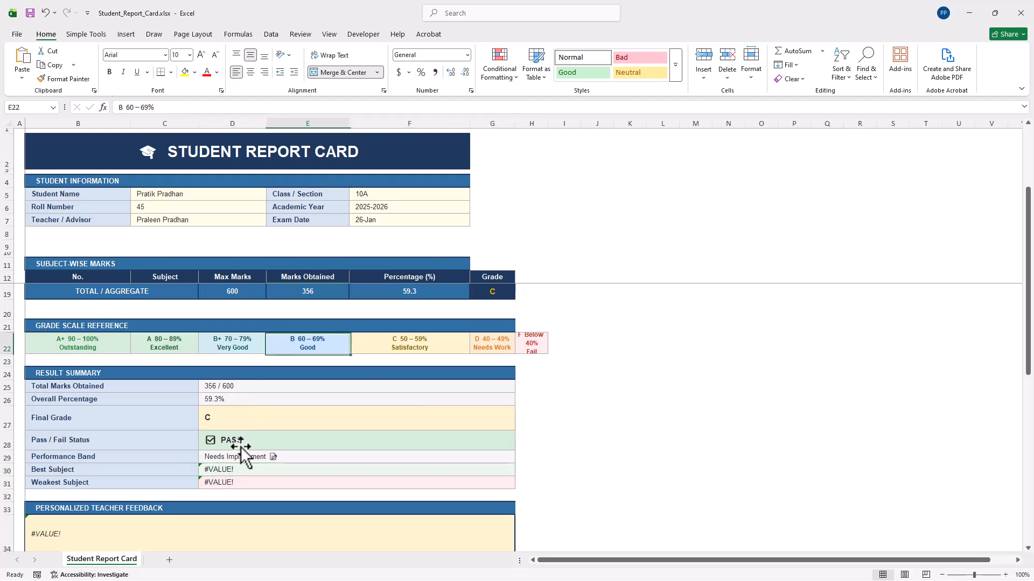
pyautogui.scroll(-5, 218, 477)
pyautogui.click(117, 303)
pyautogui.scroll(7, 232, 409)
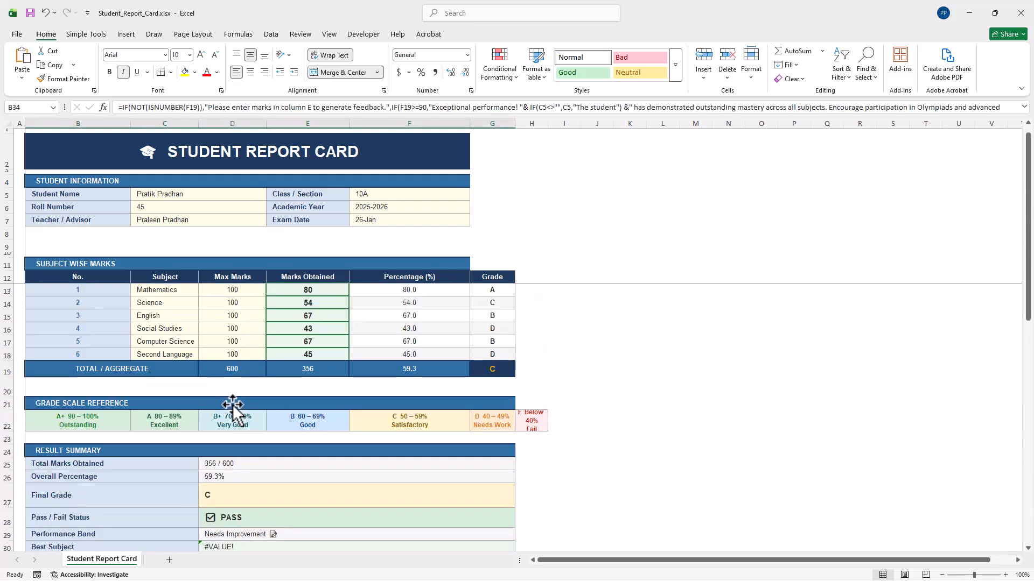
pyautogui.scroll(-1, 269, 398)
pyautogui.scroll(1, 302, 396)
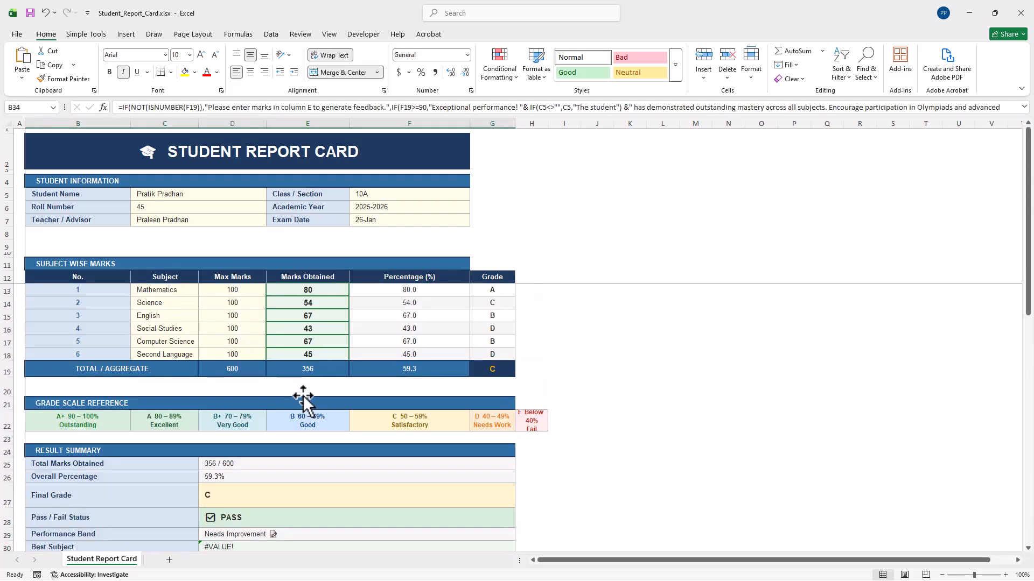
pyautogui.scroll(-5, 303, 398)
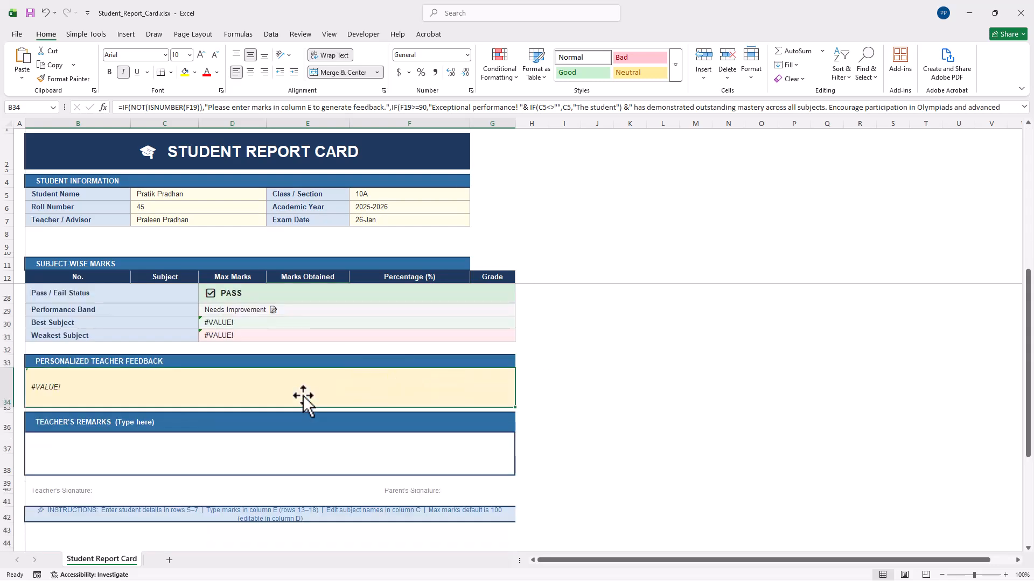
pyautogui.scroll(3, 156, 417)
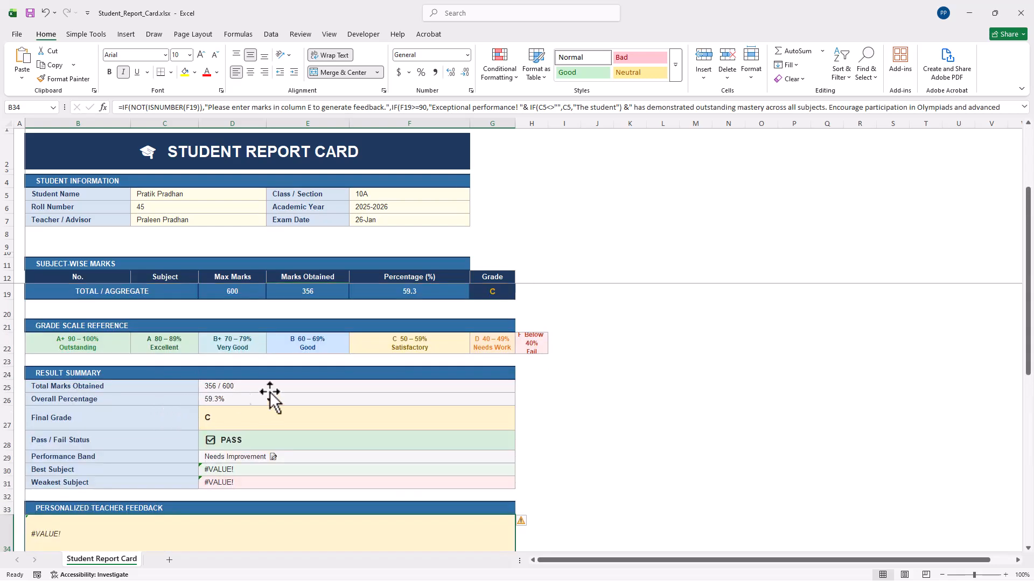
pyautogui.click(237, 386)
pyautogui.click(93, 536)
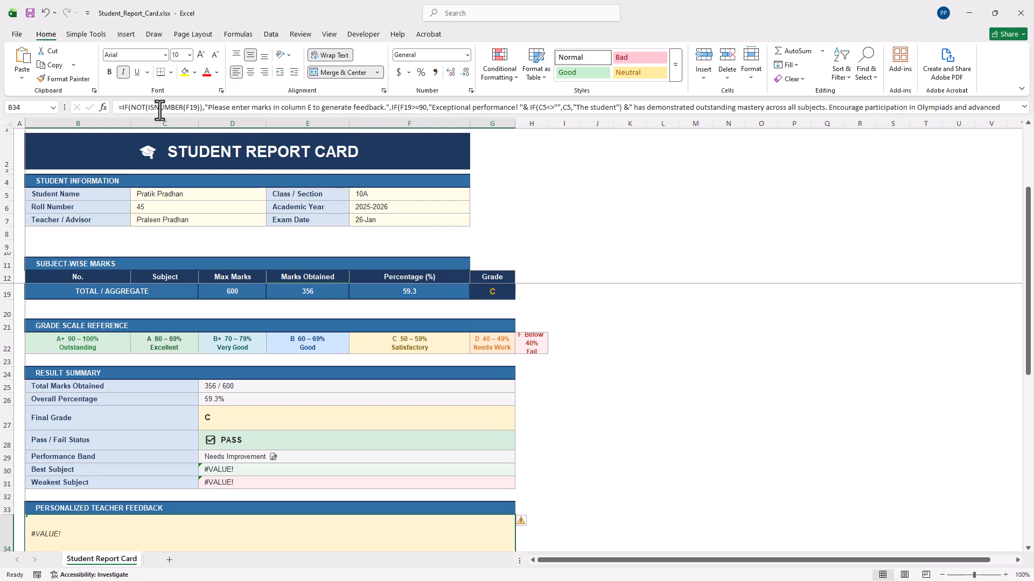
pyautogui.click(300, 373)
pyautogui.click(220, 470)
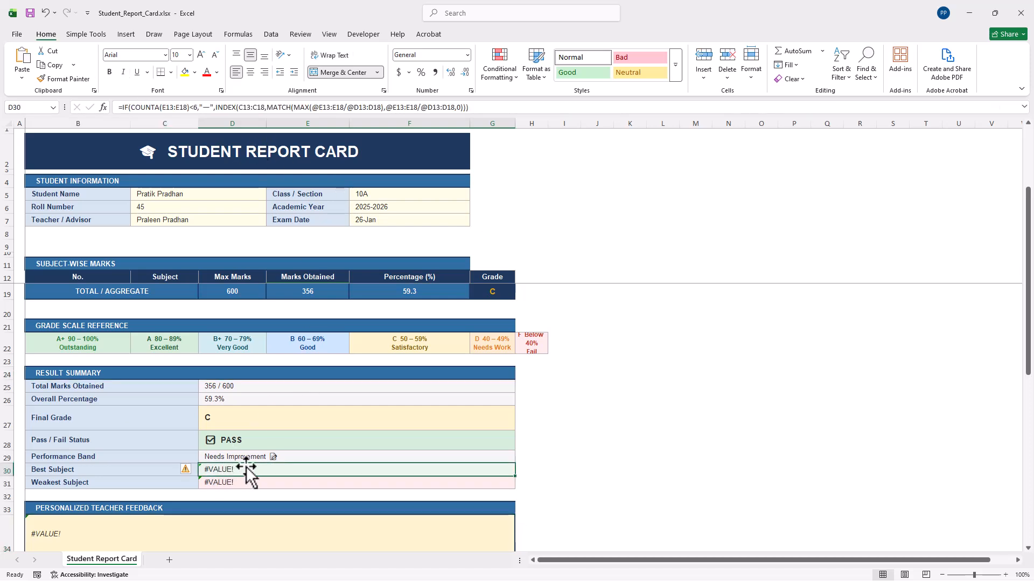
pyautogui.press('Delete')
pyautogui.click(245, 492)
pyautogui.click(259, 482)
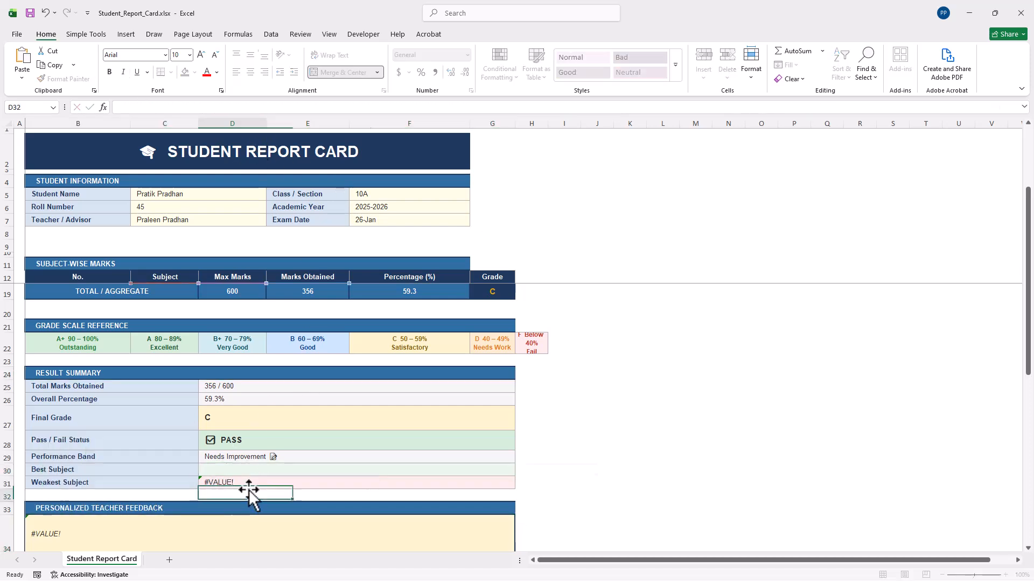
pyautogui.press('Delete')
pyautogui.click(319, 424)
pyautogui.hotkey('ctrl', 'z')
pyautogui.hotkey('ctrl', 'z')
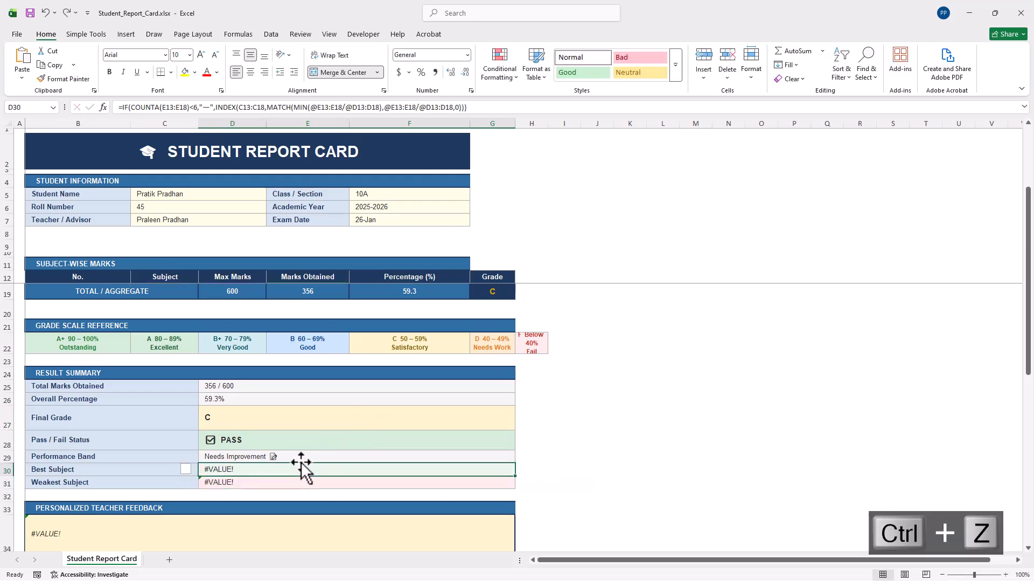
pyautogui.hotkey('ctrl', 'z')
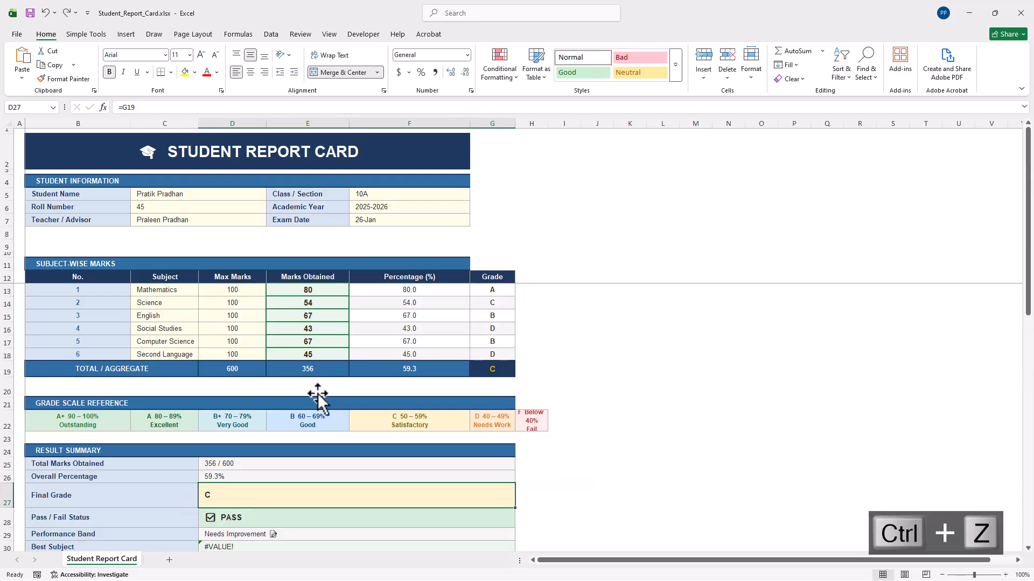
pyautogui.scroll(9, 379, 274)
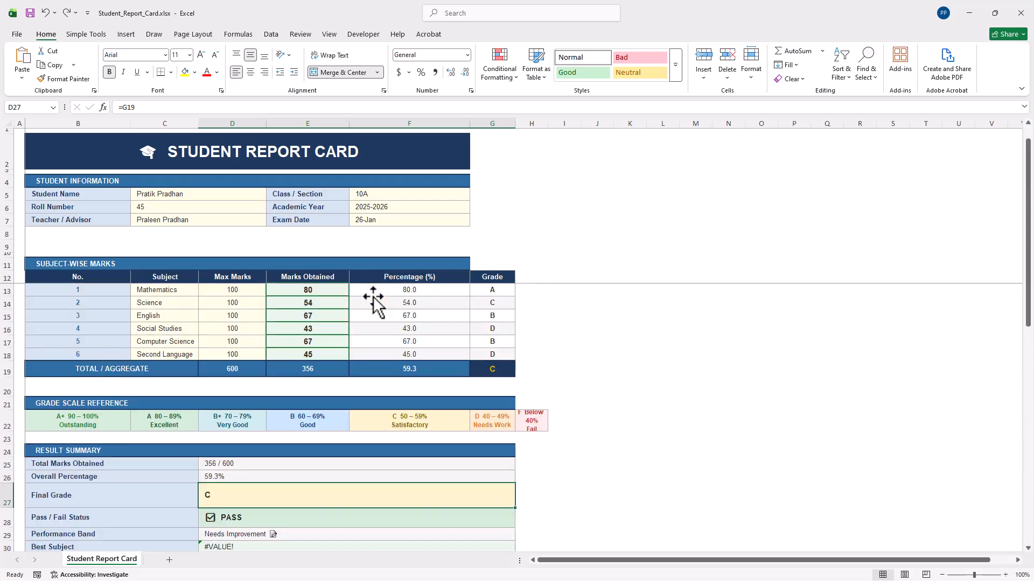
pyautogui.moveTo(403, 12); pyautogui.dragTo(664, 160)
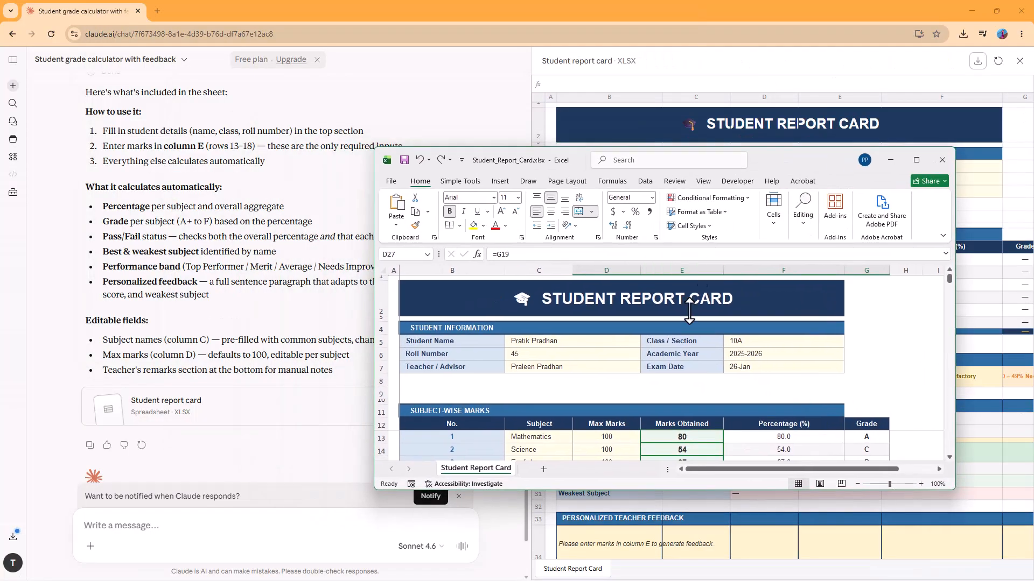
# Review the bottom of the report card, then resize Excel into a smaller window over the Claude chat.
pyautogui.click(915, 160)
pyautogui.scroll(-5, 530, 328)
pyautogui.scroll(-4, 528, 323)
pyautogui.scroll(9, 530, 329)
pyautogui.scroll(-9, 530, 339)
pyautogui.scroll(1, 531, 342)
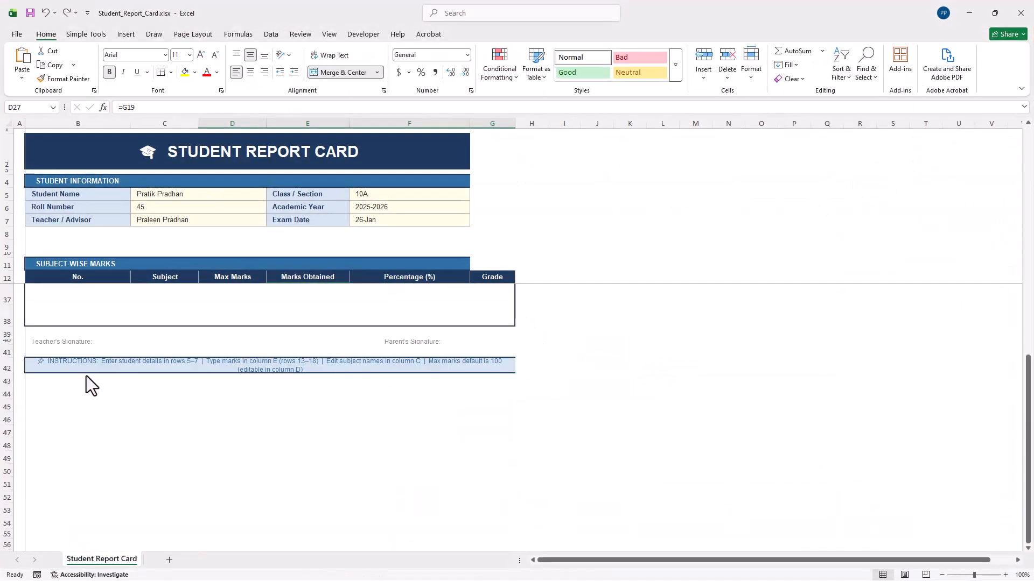
pyautogui.moveTo(379, 4); pyautogui.dragTo(592, 94)
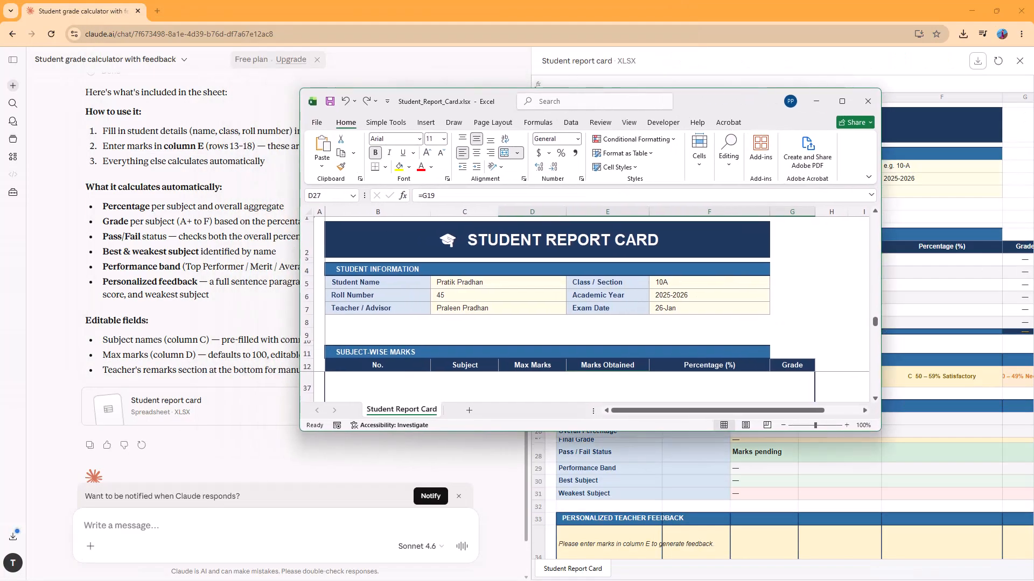